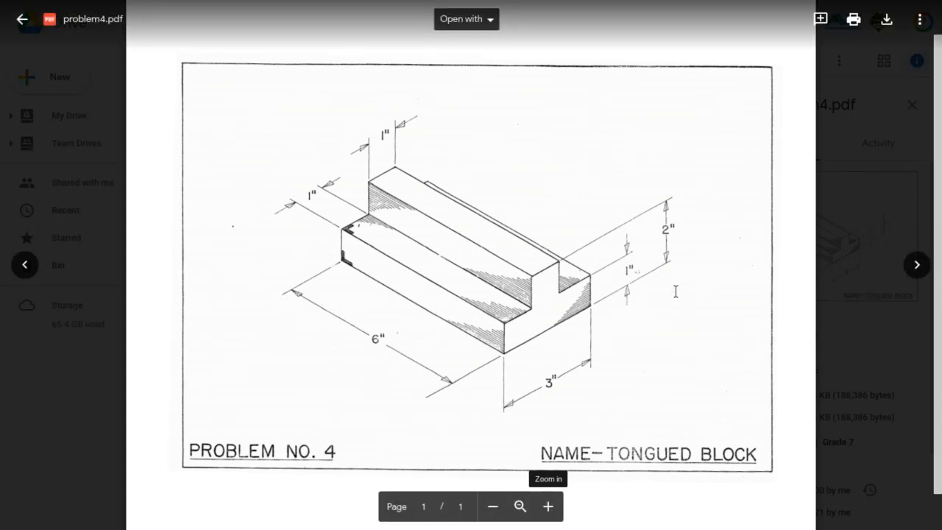
Switch to SketchUp and place two guides on the left block's top face, each 1" in from a long edge.
{"action": "key", "text": "alt+Tab"}
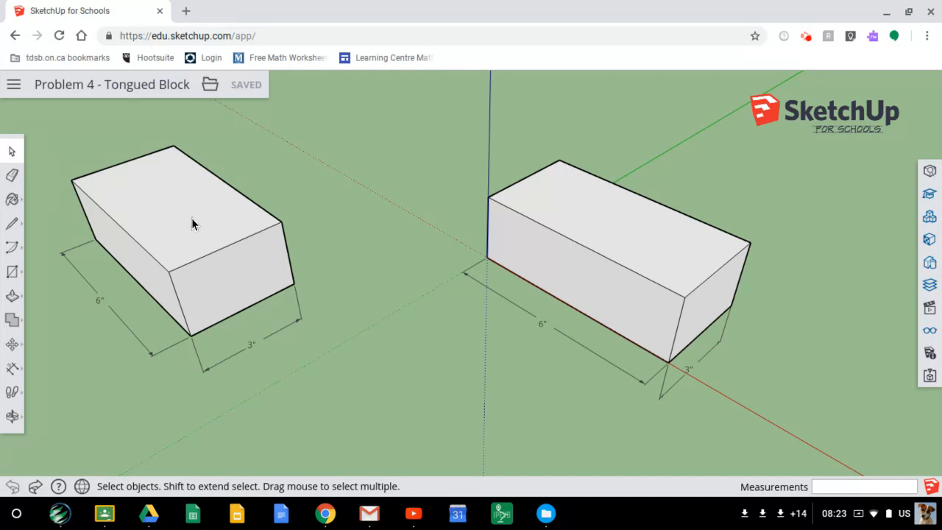
{"action": "key", "text": "t"}
{"action": "left_click", "coordinate": [117, 223]}
{"action": "left_click", "coordinate": [150, 207]}
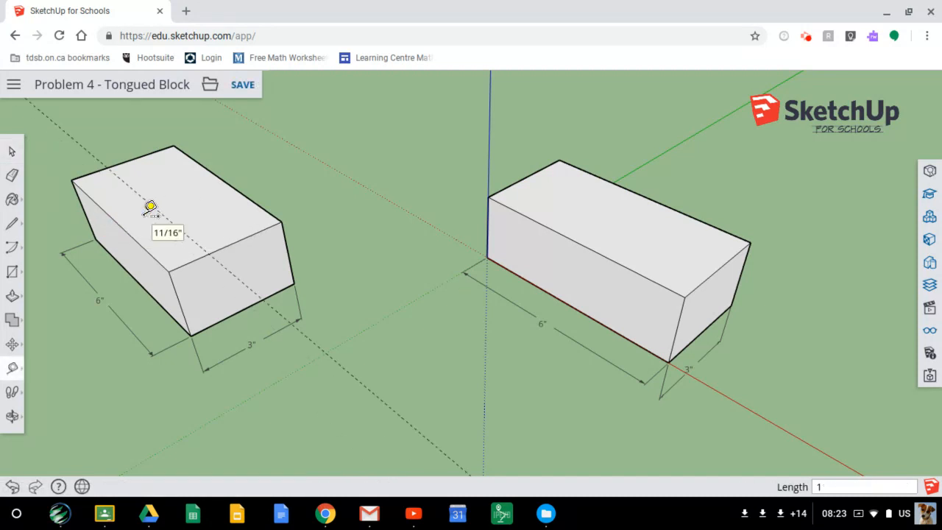
{"action": "left_click", "coordinate": [232, 187]}
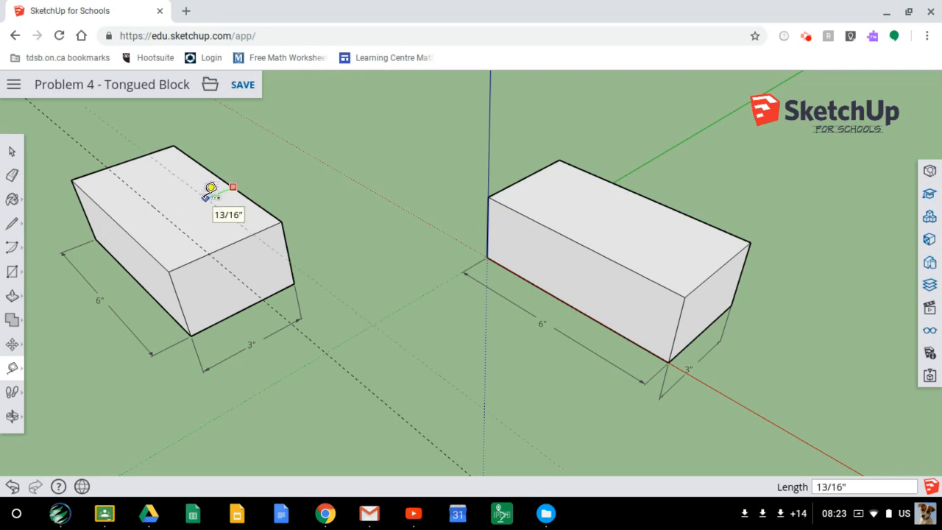
{"action": "type", "text": "1"}
{"action": "key", "text": "Return"}
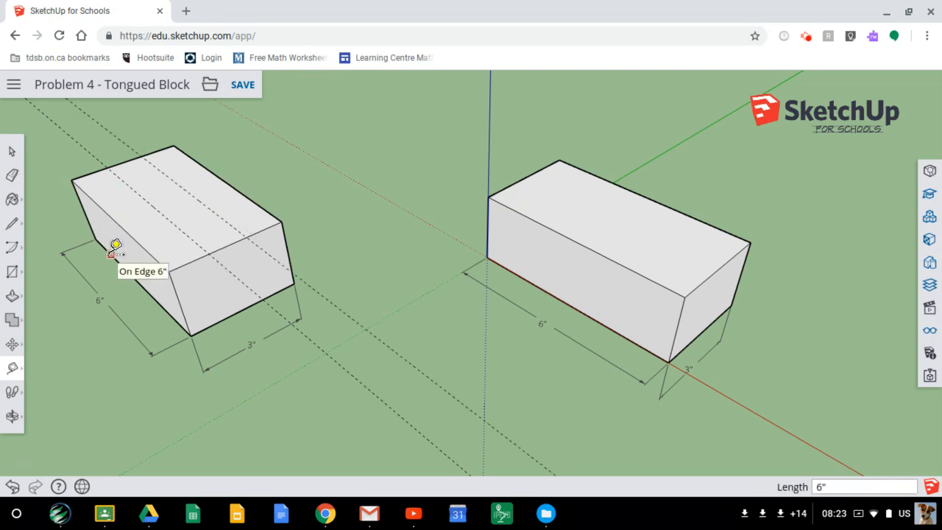
Draw two 6" lines along the guides, dividing the left block's top face into three lengthwise strips.
{"action": "key", "text": "r"}
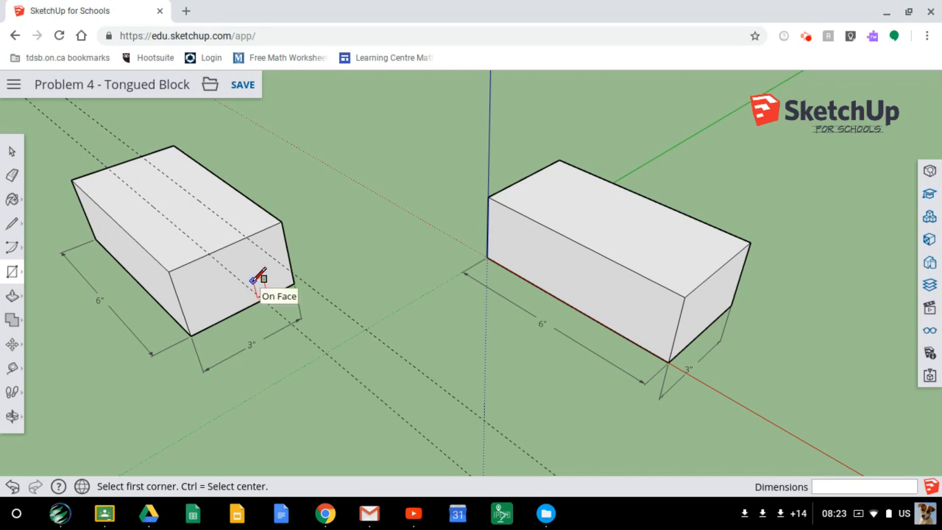
{"action": "key", "text": "l"}
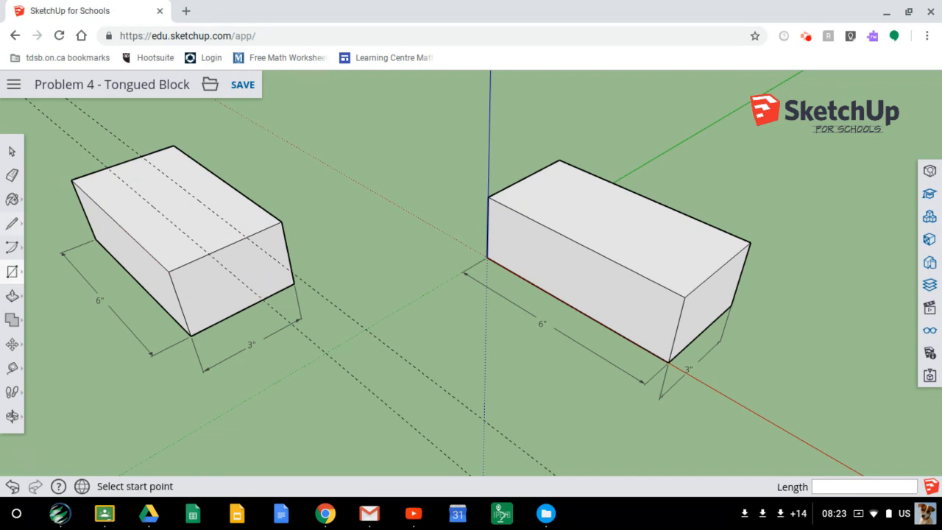
{"action": "left_click", "coordinate": [106, 168]}
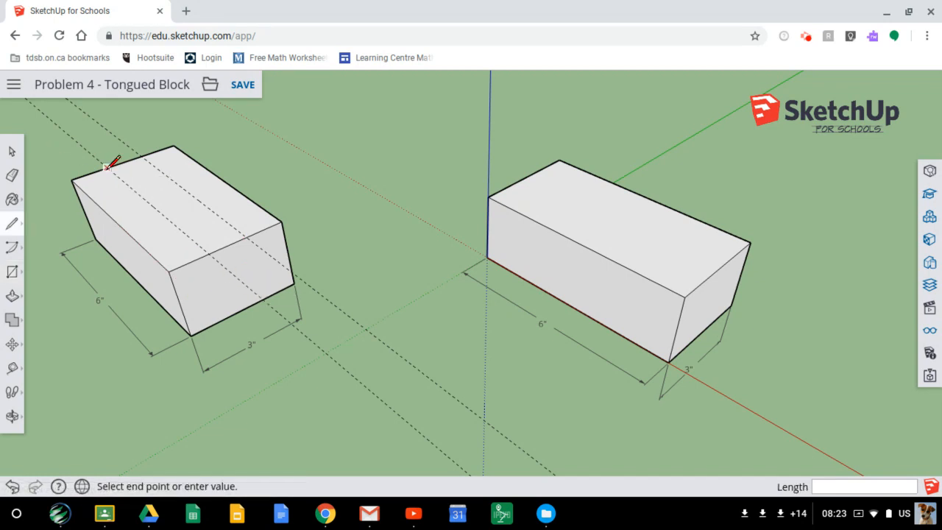
{"action": "left_click", "coordinate": [209, 252]}
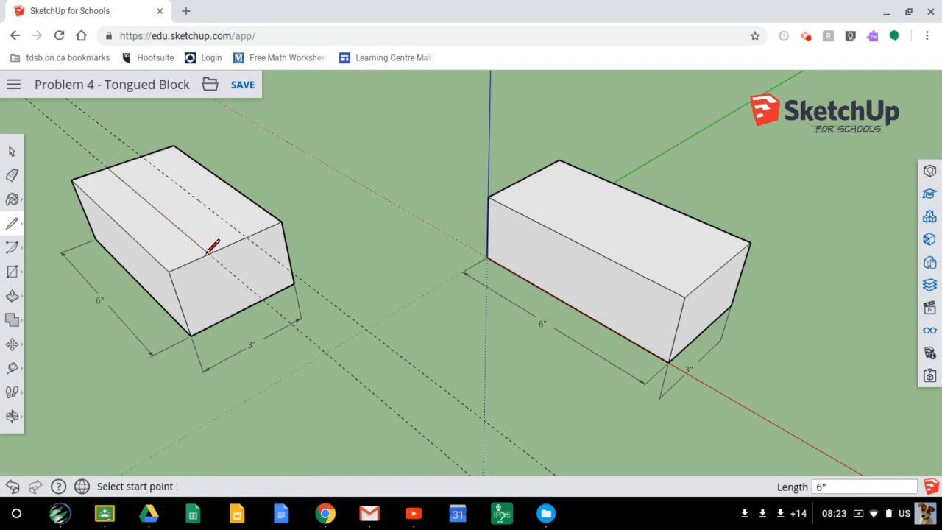
{"action": "left_click", "coordinate": [141, 156]}
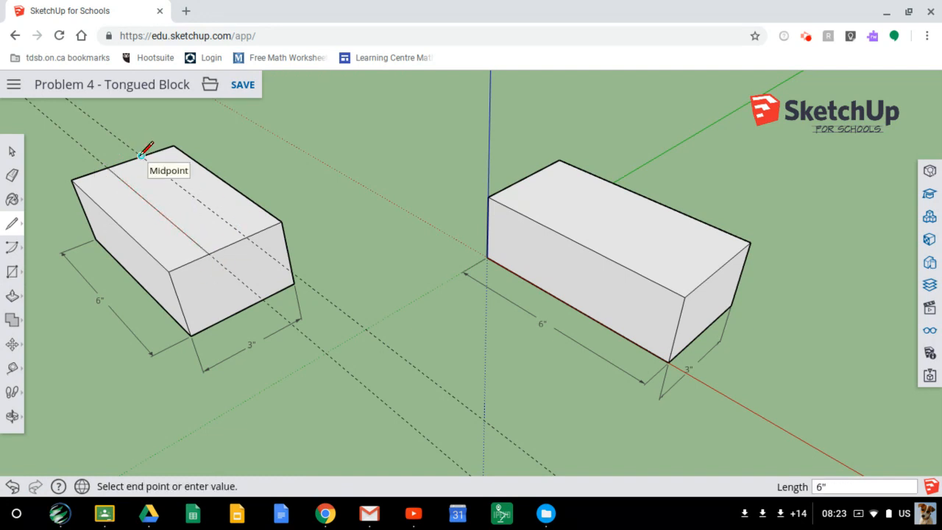
{"action": "left_click", "coordinate": [249, 234]}
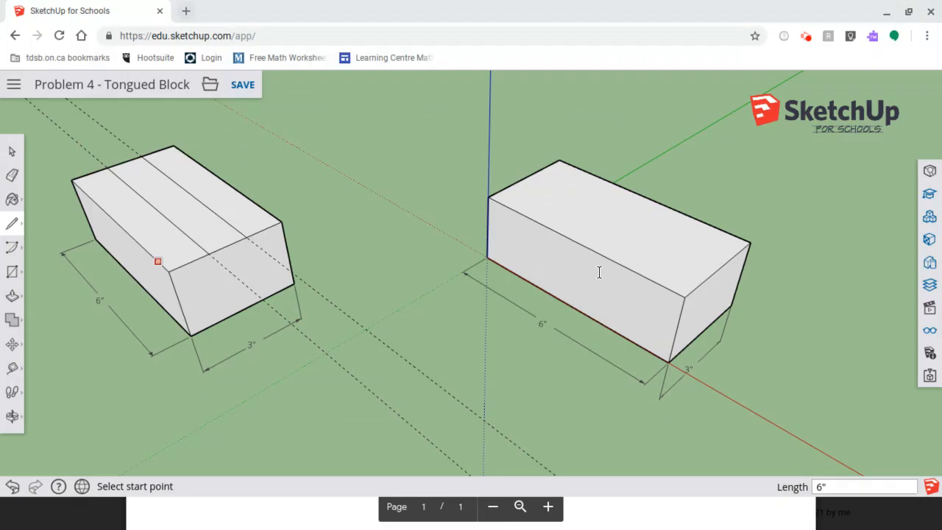
Push the two outer strips of the left block's top face down 1", leaving the central tongue raised.
{"action": "key", "text": "p"}
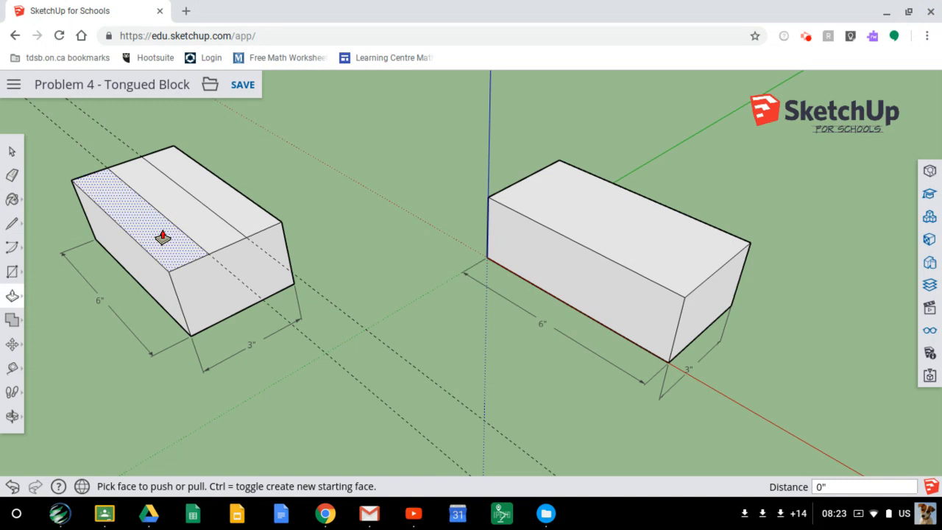
{"action": "left_click", "coordinate": [159, 237]}
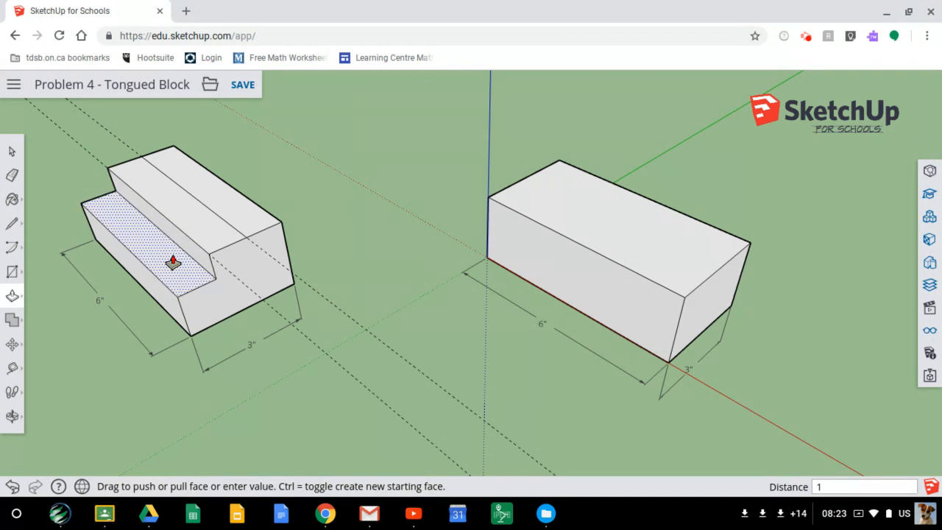
{"action": "type", "text": "1"}
{"action": "key", "text": "Return"}
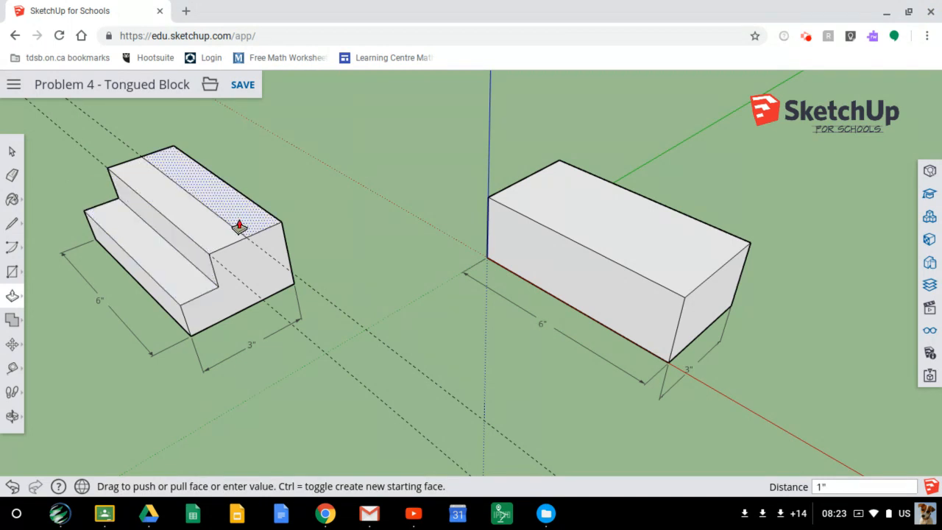
{"action": "left_click_drag", "start_coordinate": [239, 227], "coordinate": [250, 246]}
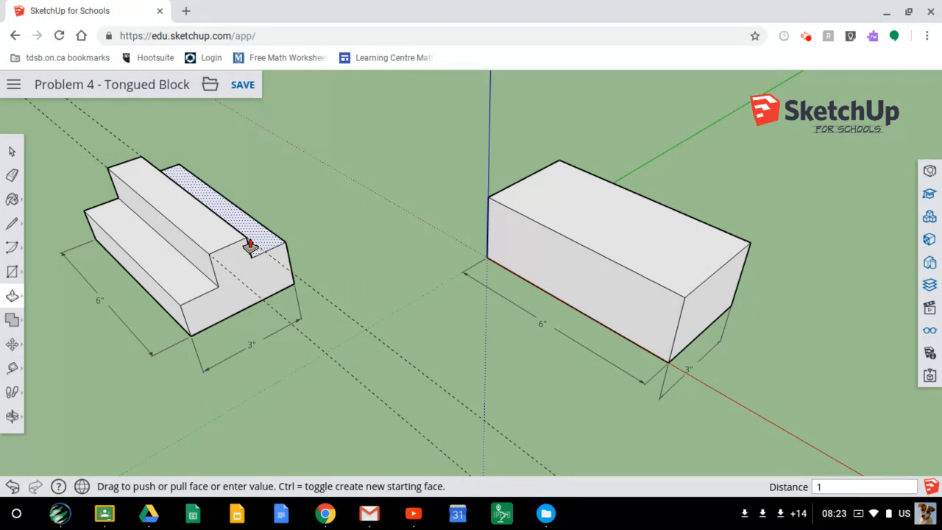
{"action": "key", "text": "Return"}
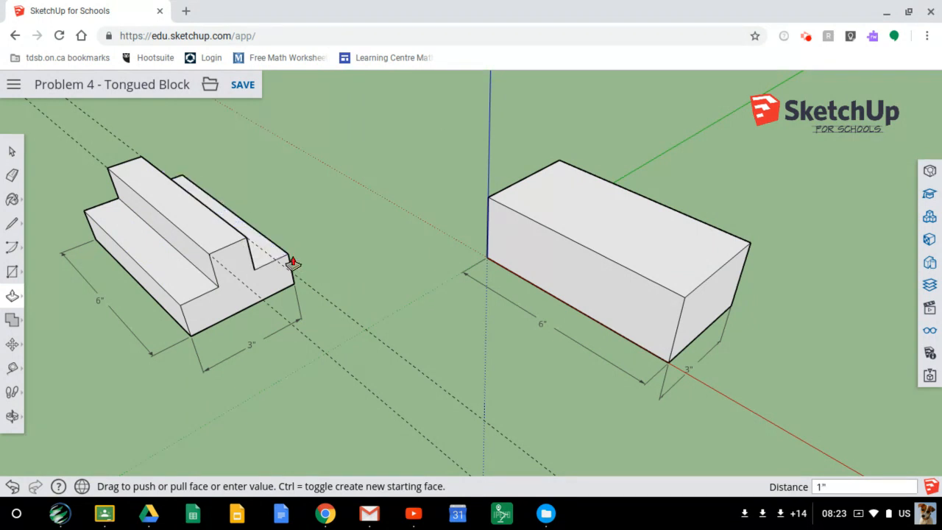
Erase the two construction guides running along the left block's tongue.
{"action": "key", "text": "e"}
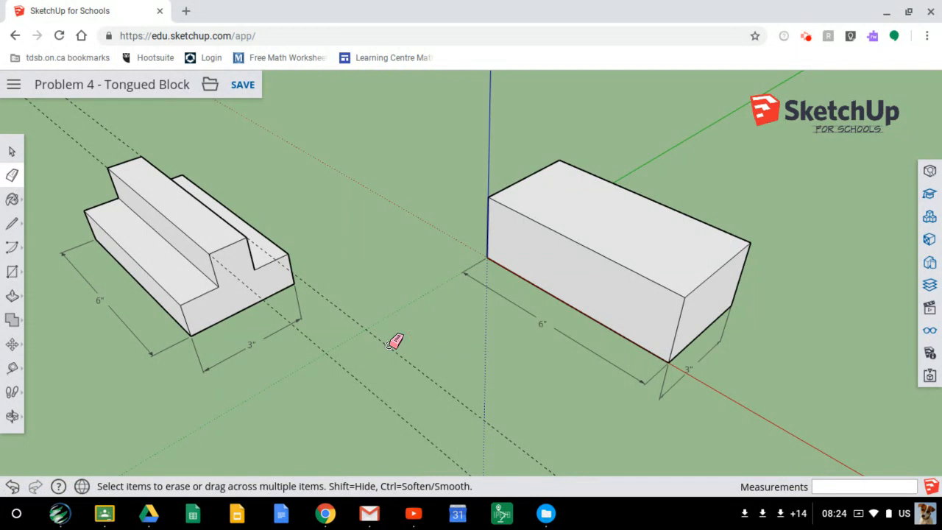
{"action": "left_click", "coordinate": [387, 344]}
{"action": "left_click", "coordinate": [360, 375]}
Compare the blocks' size with the standing figure and examine the front end face of the uncut block at the origin.
{"action": "scroll", "coordinate": [658, 358], "scroll_direction": "down", "scroll_amount": 5}
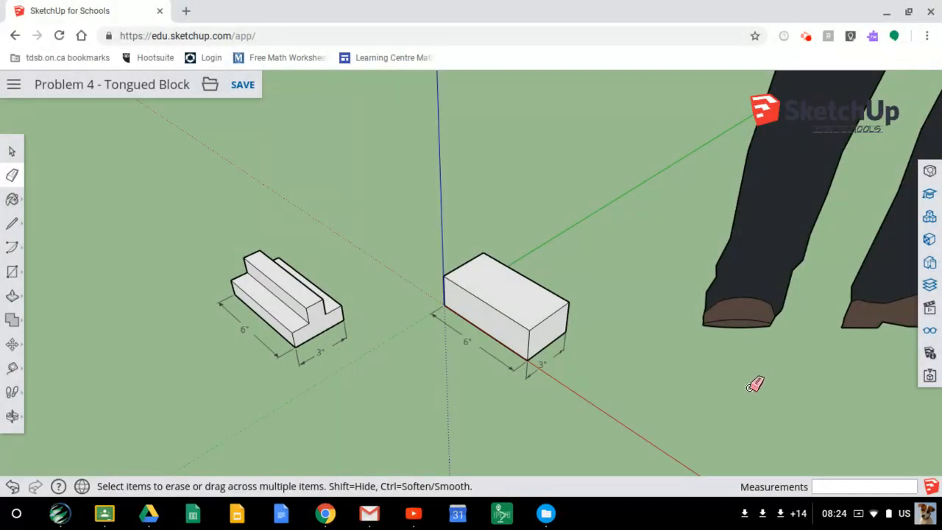
{"action": "key", "text": "o"}
{"action": "mouse_move", "coordinate": [625, 345]}
{"action": "left_mouse_down", "text": "shift"}
{"action": "mouse_move", "coordinate": [594, 342]}
{"action": "mouse_move", "coordinate": [531, 291]}
{"action": "left_mouse_up", "text": "shift"}
{"action": "scroll", "coordinate": [530, 291], "scroll_direction": "down", "scroll_amount": 10}
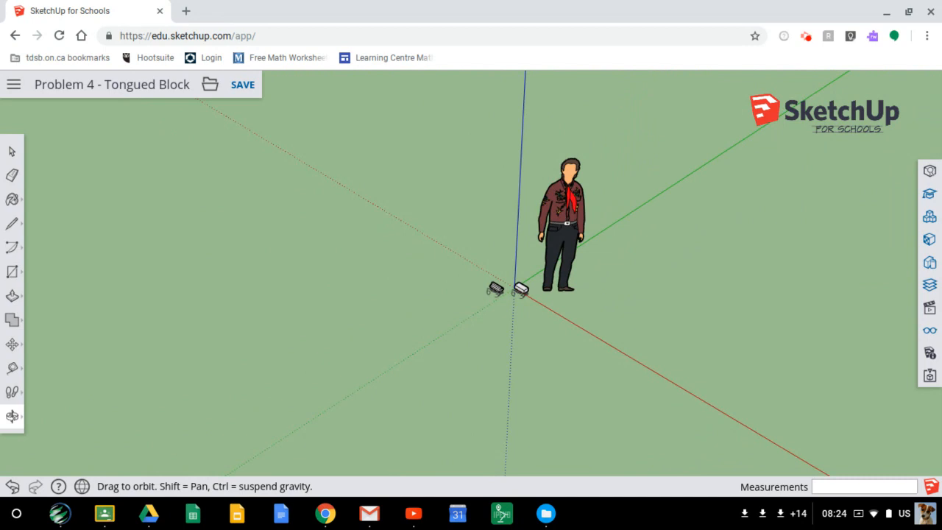
{"action": "scroll", "coordinate": [531, 292], "scroll_direction": "up", "scroll_amount": 5}
{"action": "left_click_drag", "start_coordinate": [697, 267], "coordinate": [628, 321]}
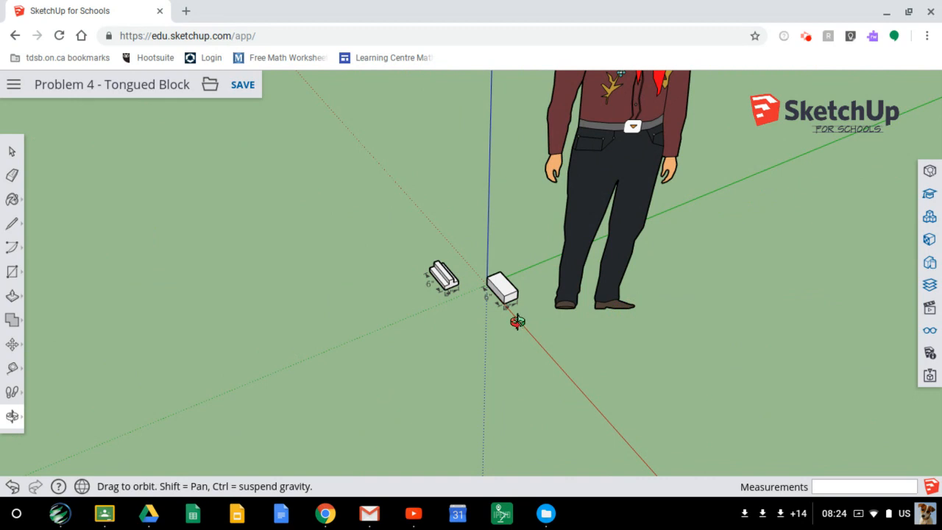
{"action": "scroll", "coordinate": [500, 309], "scroll_direction": "up", "scroll_amount": 10}
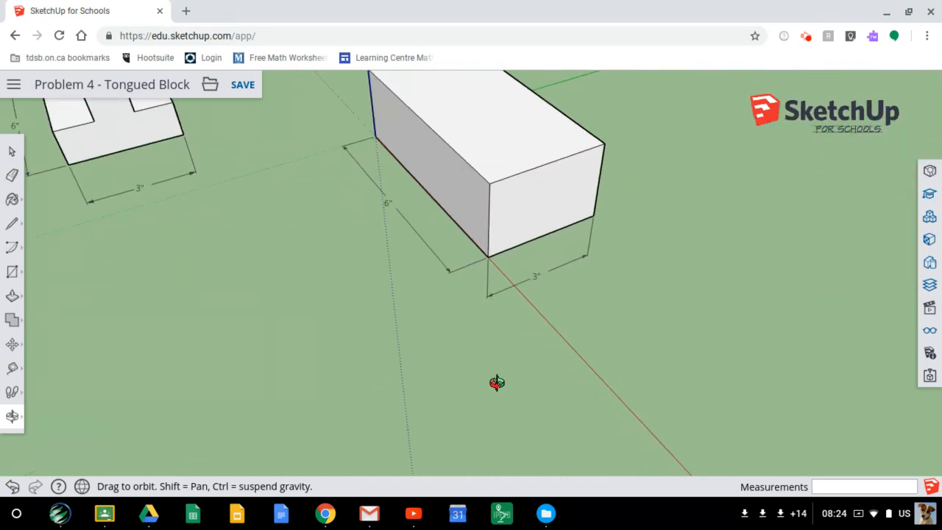
{"action": "left_click_drag", "start_coordinate": [463, 307], "coordinate": [479, 415]}
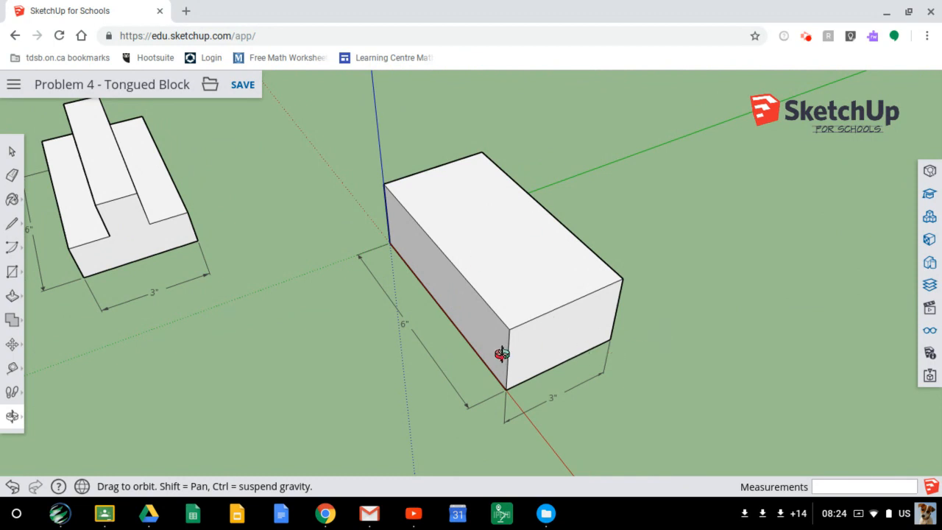
{"action": "left_click_drag", "start_coordinate": [639, 380], "coordinate": [586, 319]}
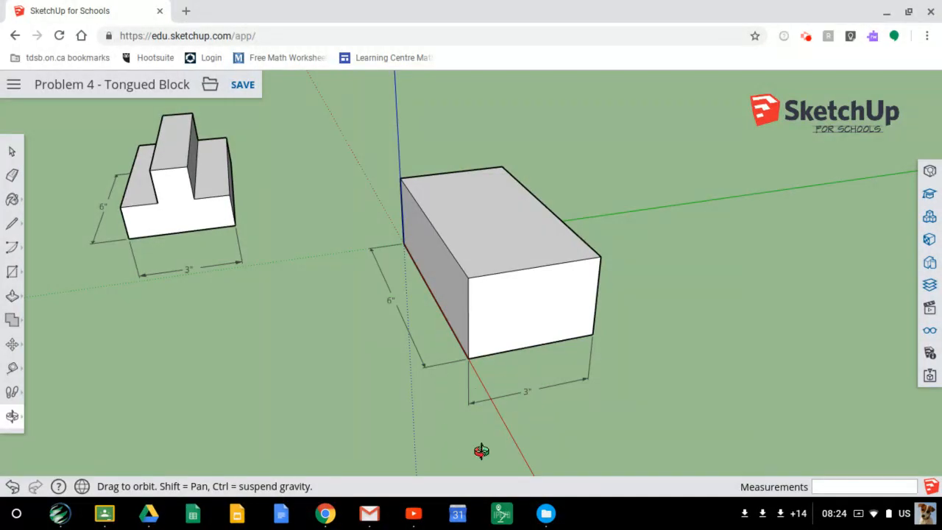
Place three guides on the uncut block's front end face, each 1" in from its left, top and right edges.
{"action": "key", "text": "t"}
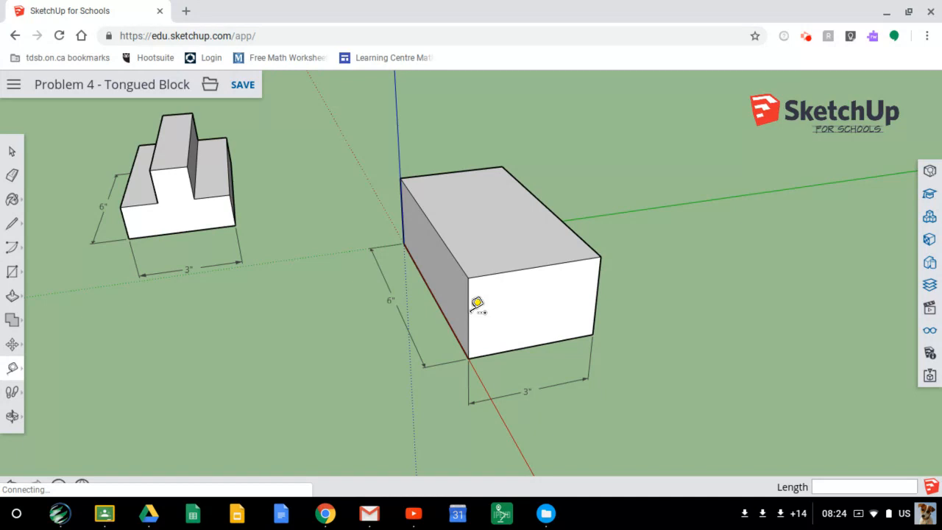
{"action": "left_click", "coordinate": [515, 270]}
{"action": "type", "text": "1"}
{"action": "key", "text": "Return"}
{"action": "left_click", "coordinate": [469, 295]}
{"action": "type", "text": "1"}
{"action": "key", "text": "Return"}
{"action": "left_click", "coordinate": [598, 282]}
{"action": "type", "text": "1"}
{"action": "key", "text": "Return"}
Outline a 1" square in each upper corner of the front end face, using lines on the left and a rectangle on the right.
{"action": "key", "text": "l"}
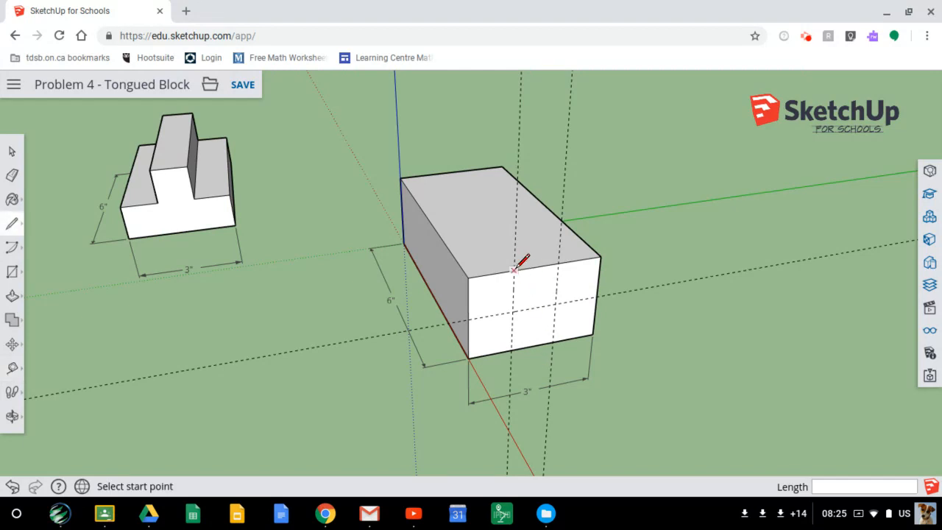
{"action": "left_click", "coordinate": [514, 269]}
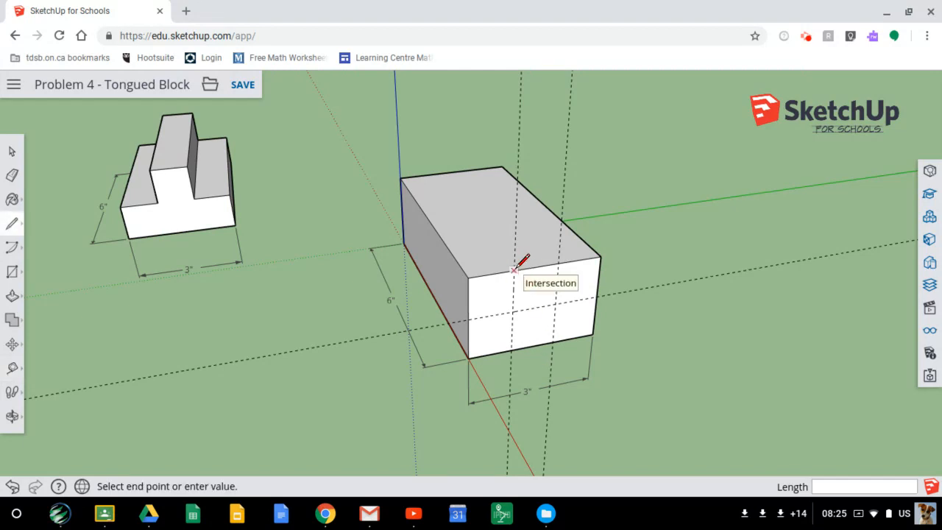
{"action": "left_click", "coordinate": [512, 311]}
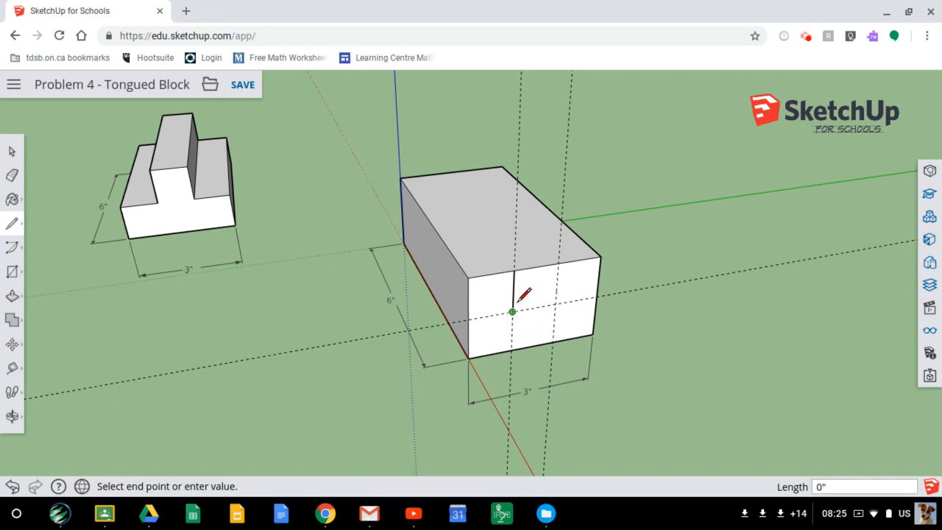
{"action": "left_click", "coordinate": [468, 319]}
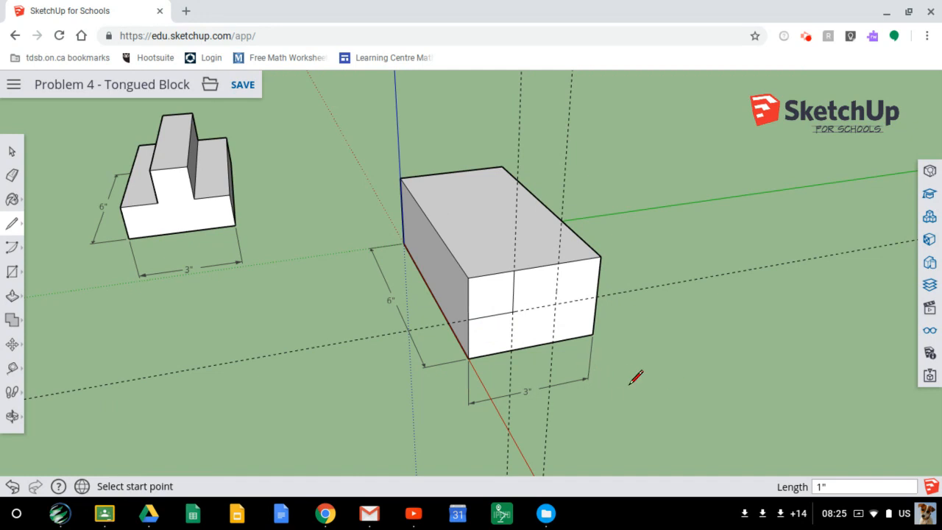
{"action": "key", "text": "r"}
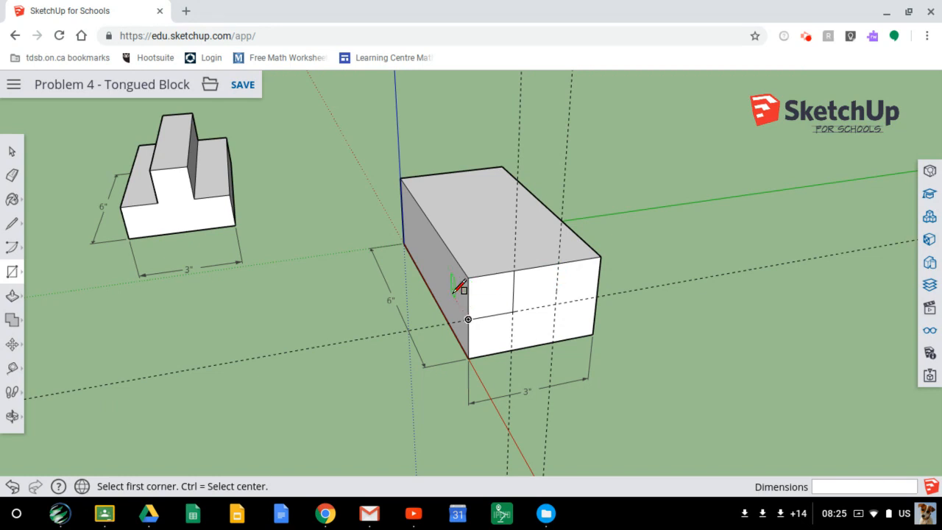
{"action": "left_click", "coordinate": [557, 264]}
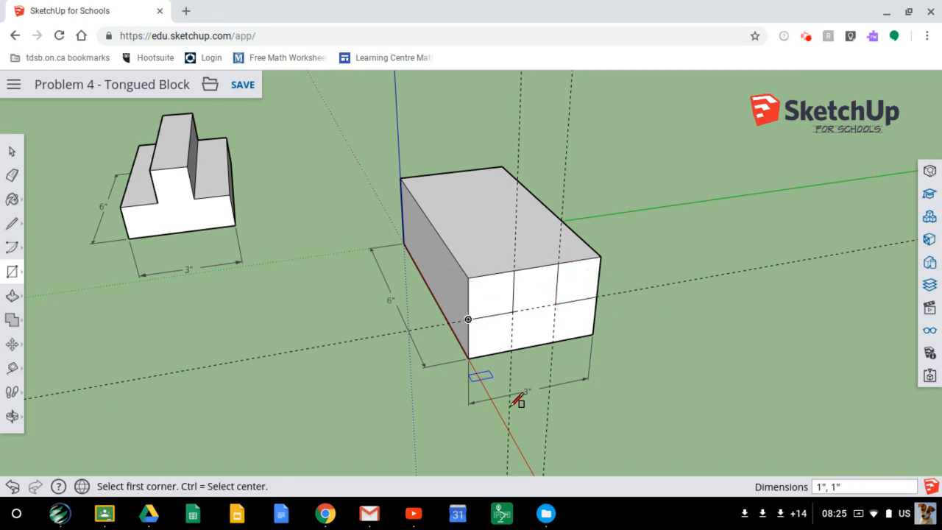
Erase the two vertical guides and the horizontal guide crossing the block's front end face.
{"action": "key", "text": "e"}
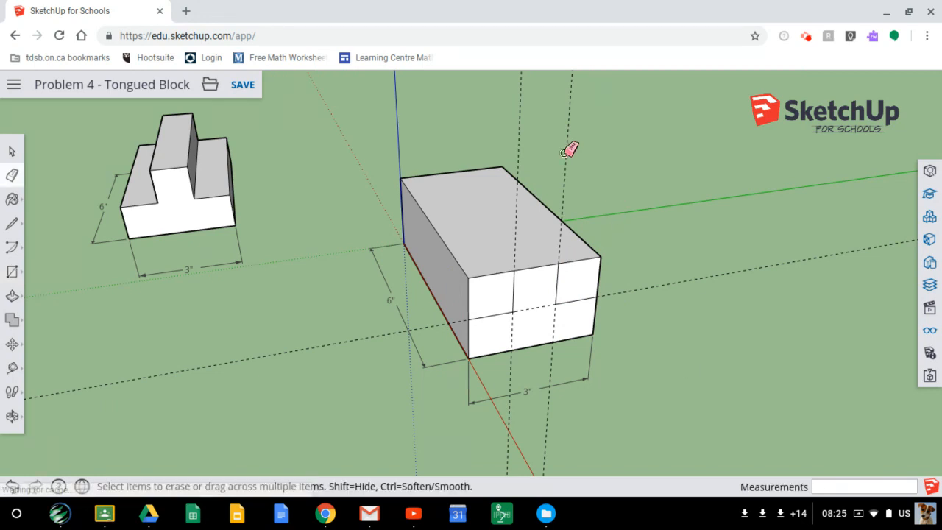
{"action": "left_click", "coordinate": [518, 137]}
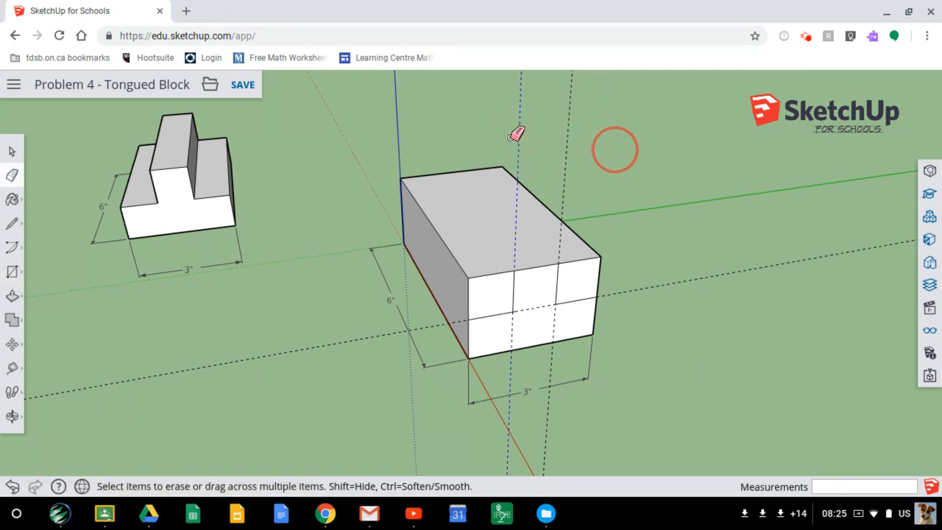
{"action": "left_click", "coordinate": [567, 139]}
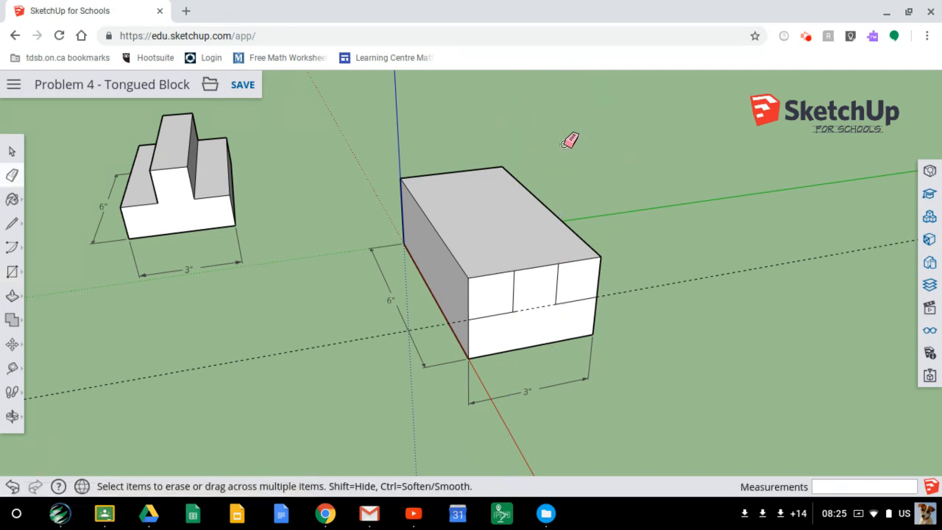
{"action": "left_click", "coordinate": [535, 306]}
Push both 1" corner squares back through the block's full 6" length to cut the steps beside the tongue.
{"action": "key", "text": "p"}
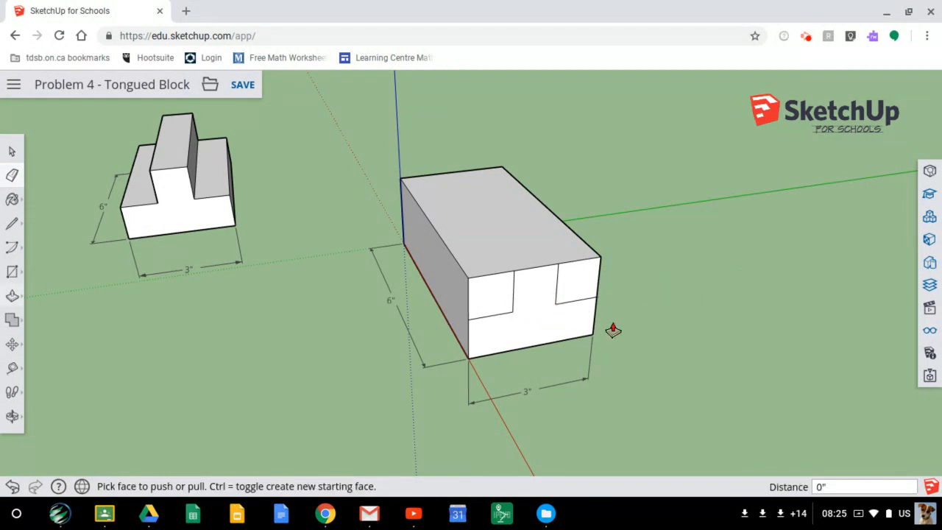
{"action": "left_click", "coordinate": [501, 311]}
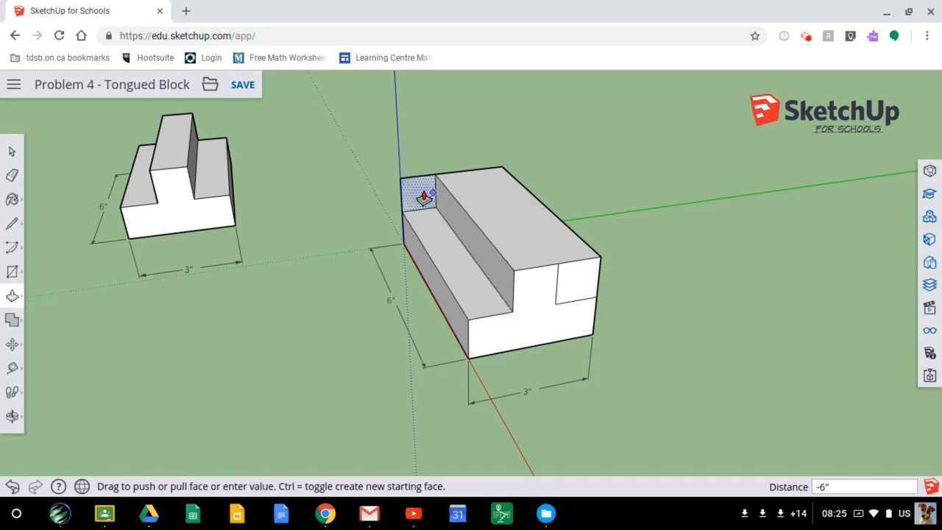
{"action": "left_click", "coordinate": [421, 197]}
{"action": "left_click", "coordinate": [584, 270]}
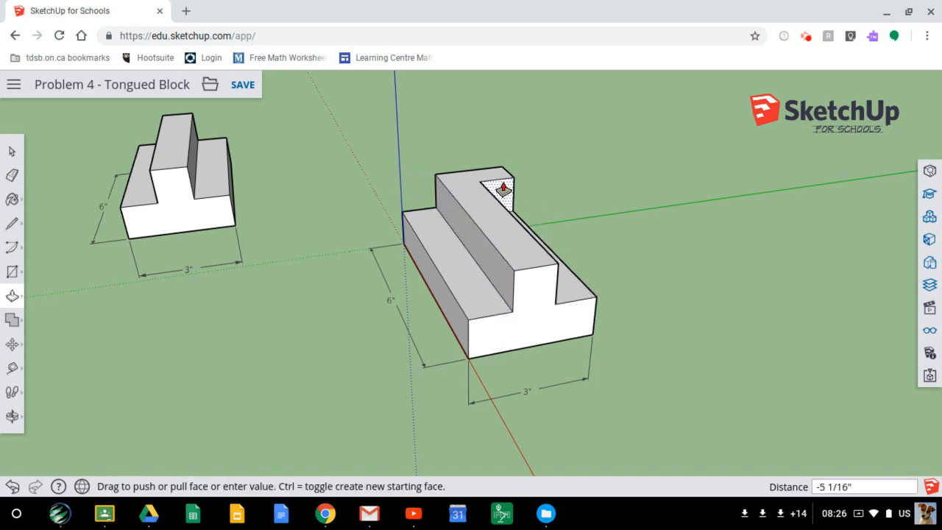
{"action": "left_click", "coordinate": [490, 178]}
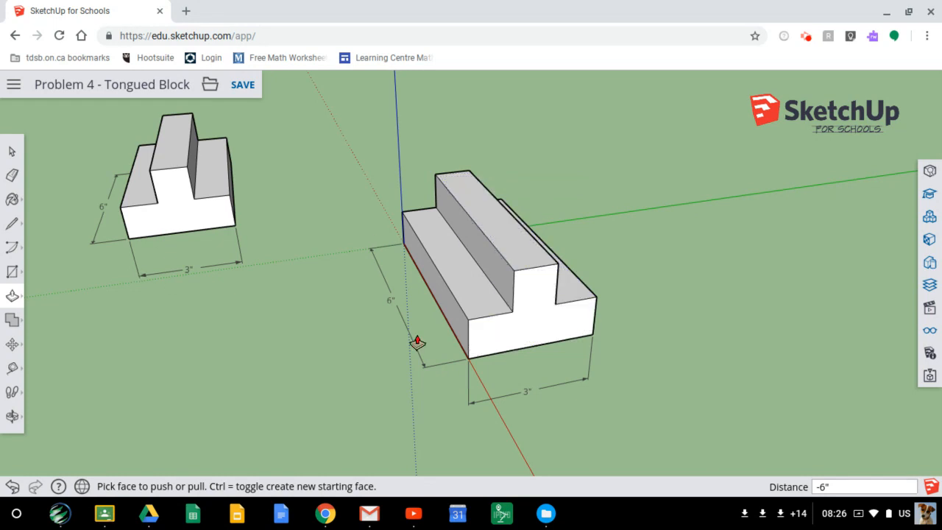
Inspect the two finished tongued blocks from several angles and save the model.
{"action": "key", "text": "o"}
{"action": "left_click_drag", "start_coordinate": [306, 329], "coordinate": [423, 332]}
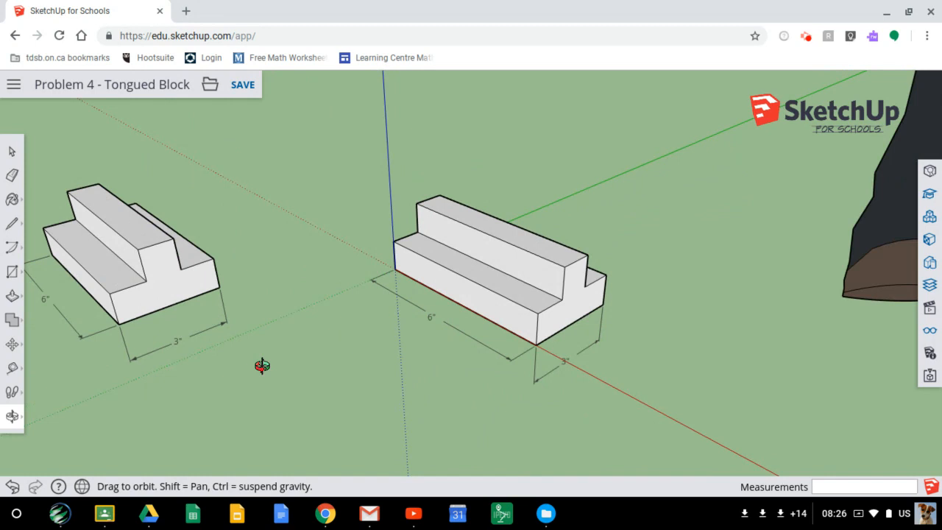
{"action": "left_click_drag", "start_coordinate": [263, 368], "coordinate": [344, 402]}
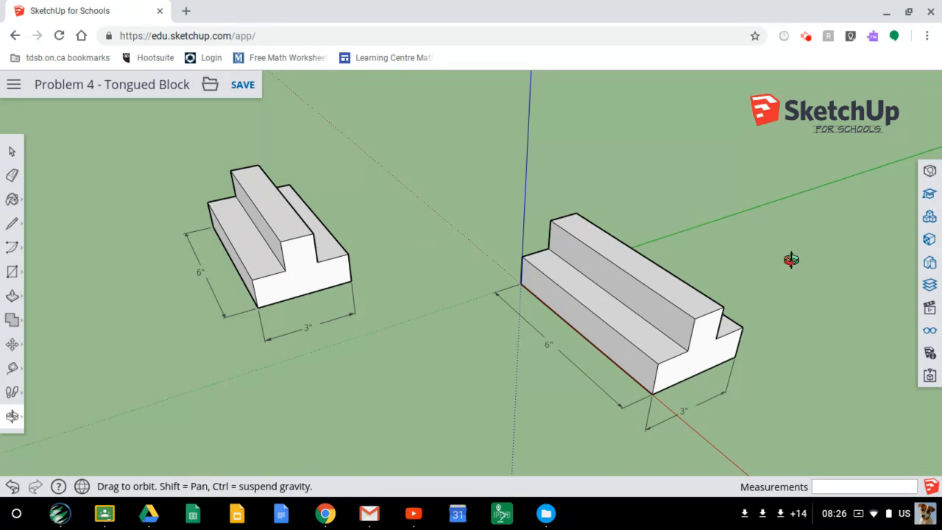
{"action": "left_click_drag", "start_coordinate": [817, 321], "coordinate": [799, 279]}
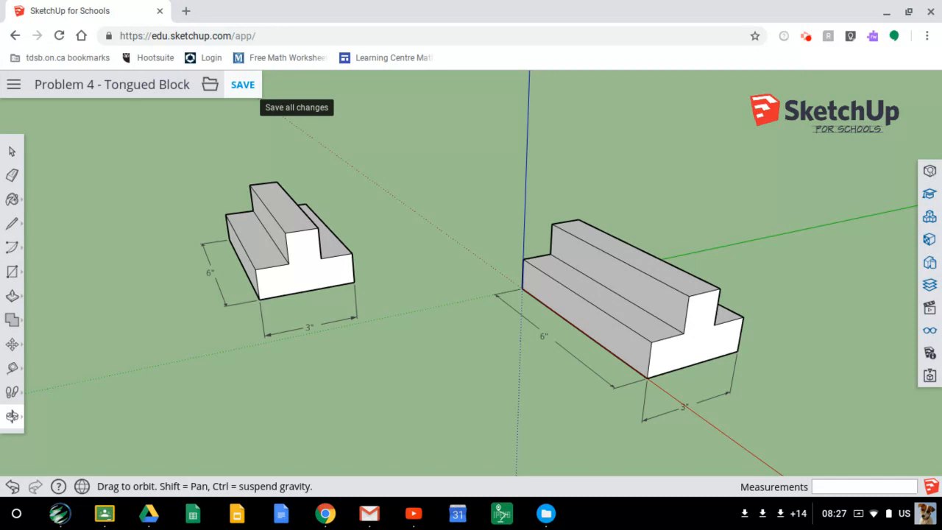
{"action": "left_click", "coordinate": [247, 87]}
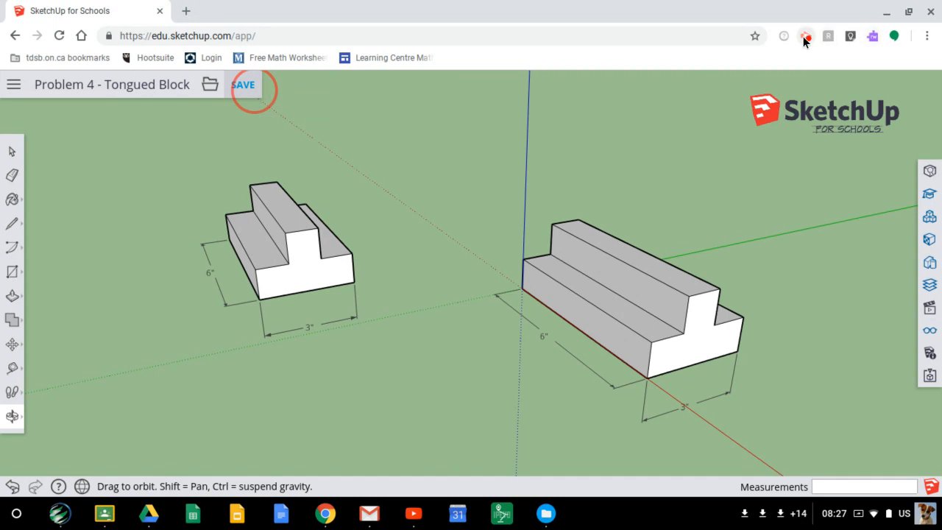